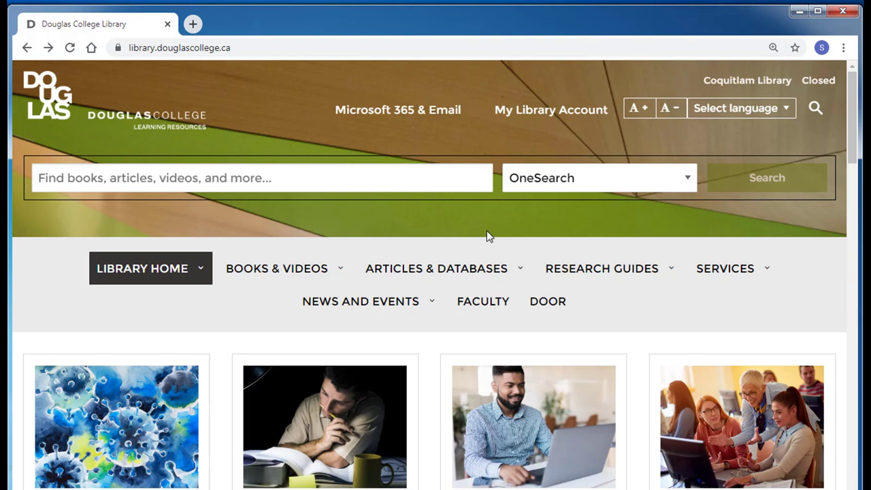
- Open the PsycINFO database from the popular databases on the library's Databases by Subject page
mouse_move(473, 268)
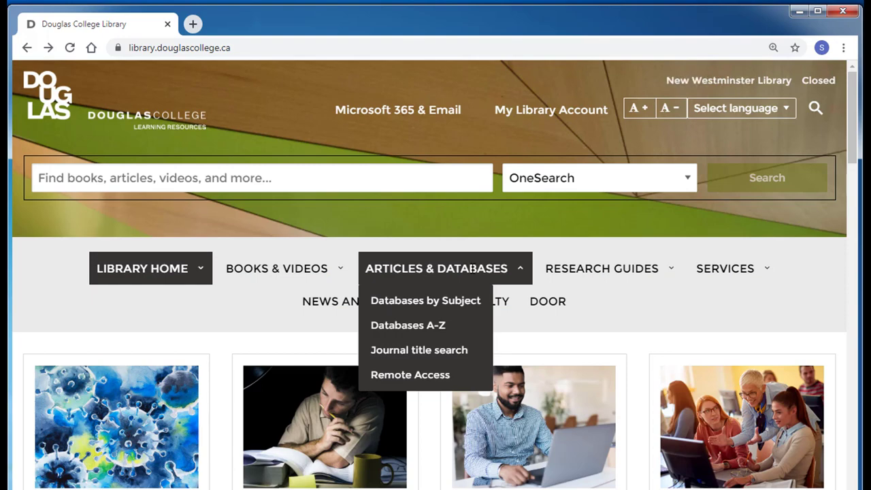
click(435, 301)
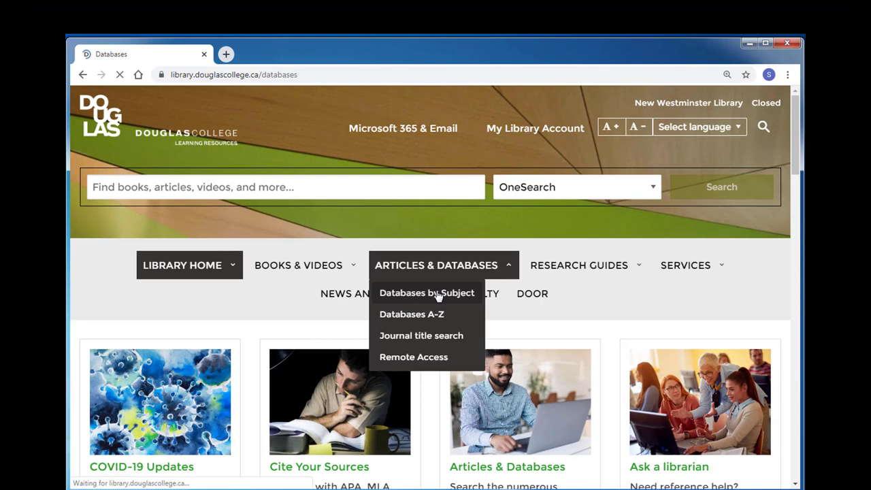
scroll(193, 349, down, 4)
scroll(241, 324, down, 3)
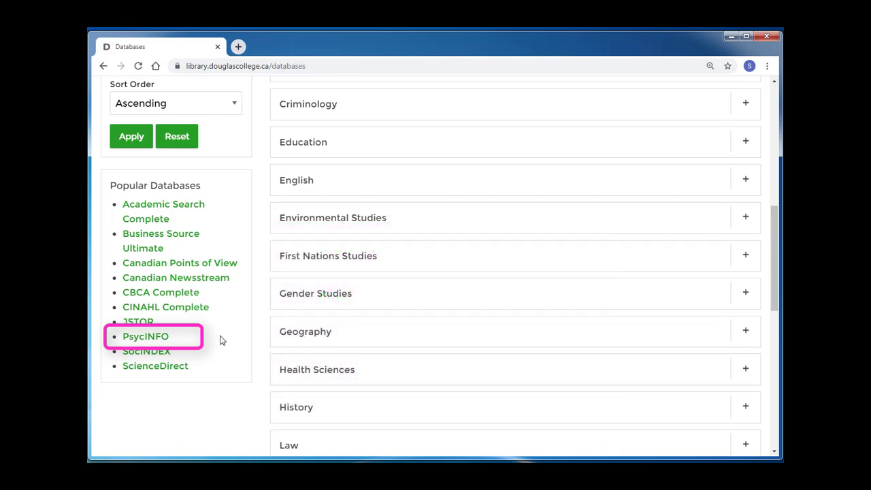
click(163, 338)
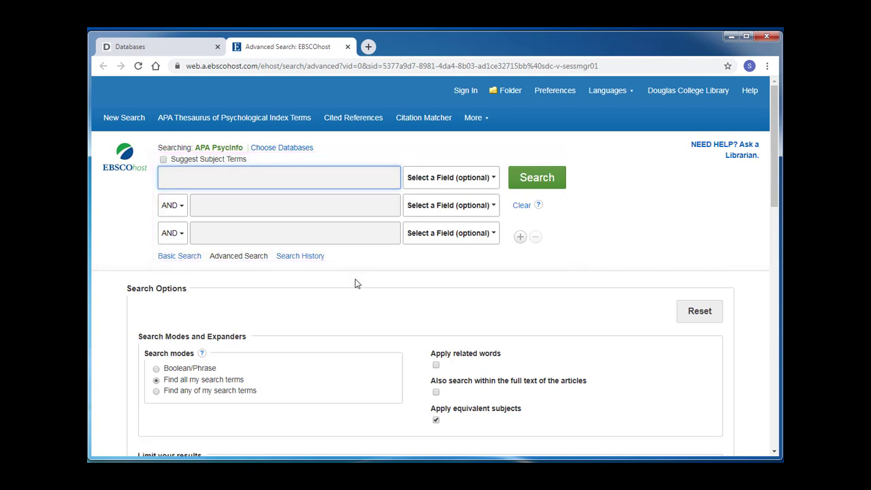
- Examine the result limiters on the advanced search page, especially the range of Methodology options
scroll(357, 284, down, 4)
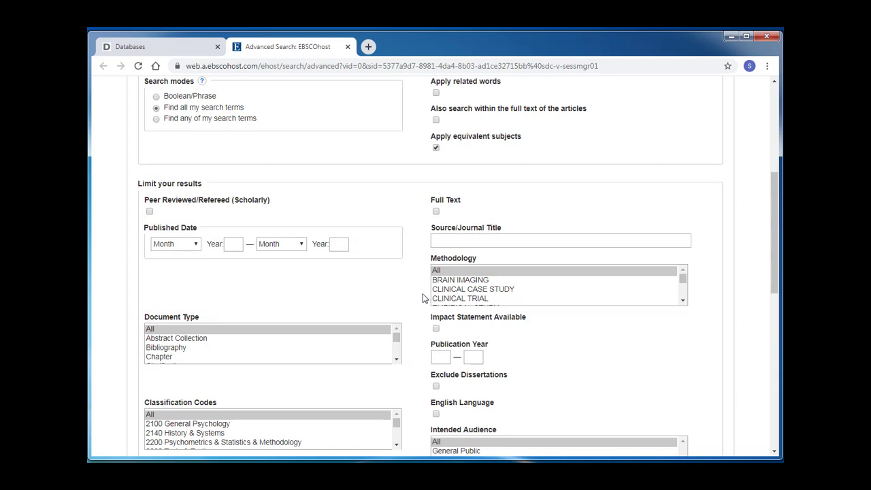
scroll(452, 291, down, 3)
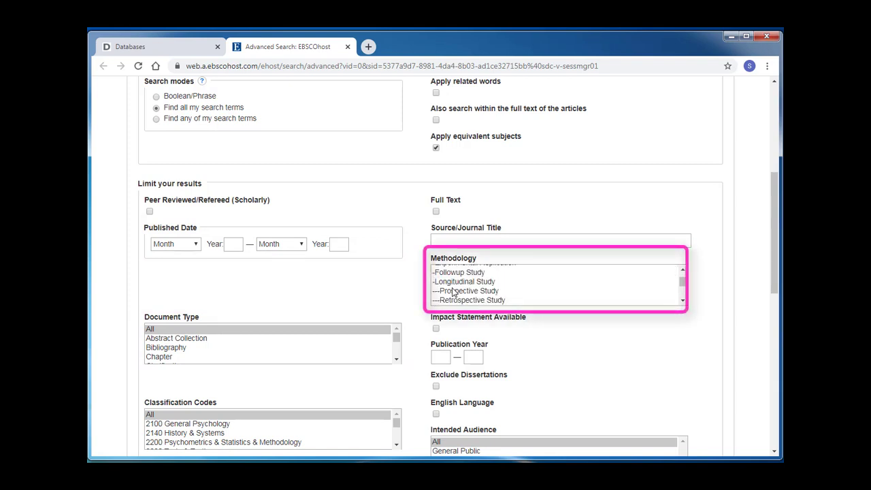
scroll(453, 291, down, 3)
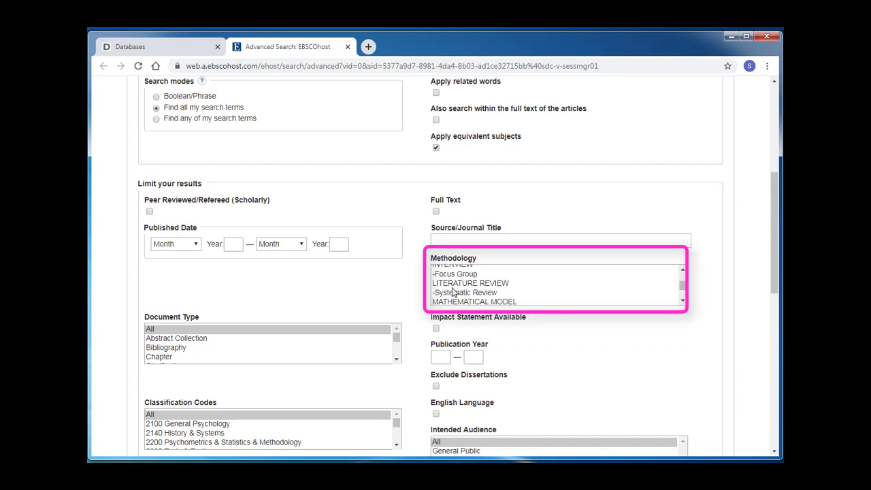
scroll(452, 291, down, 3)
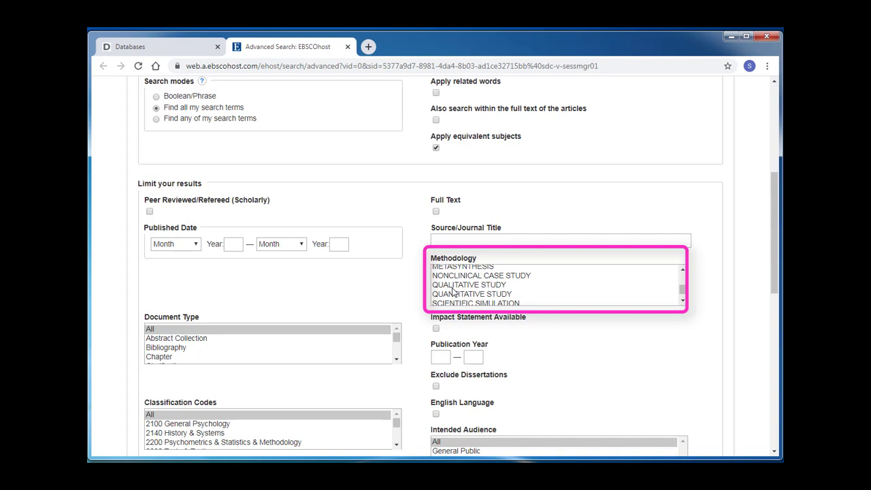
scroll(453, 292, up, 3)
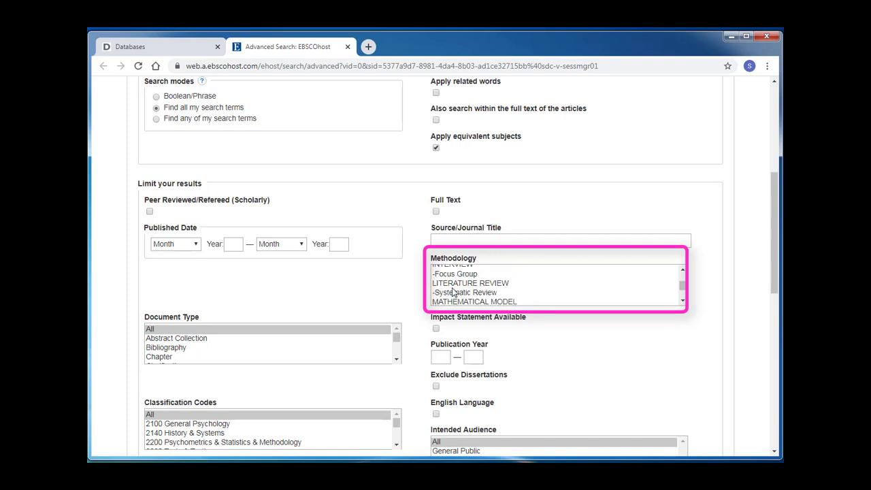
scroll(452, 291, up, 3)
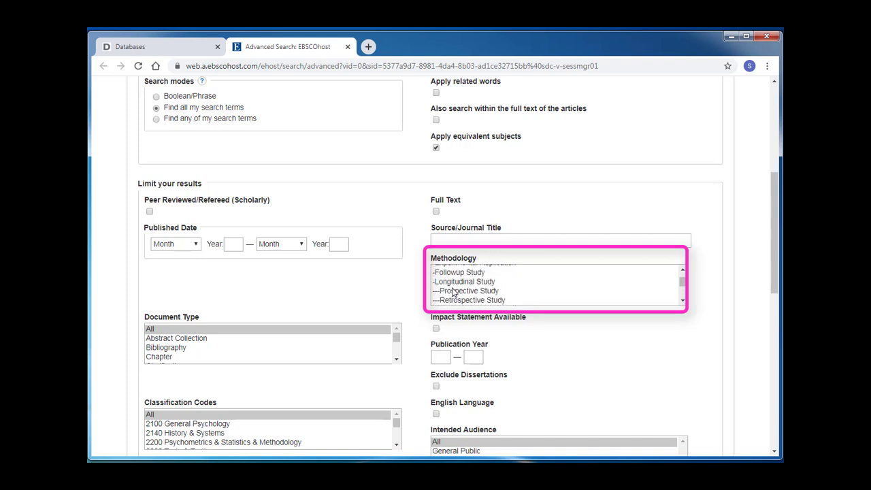
scroll(453, 291, up, 5)
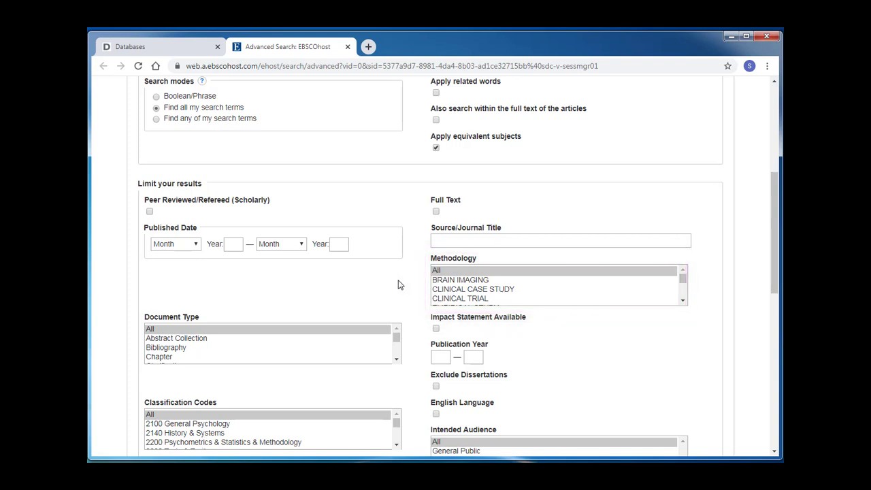
scroll(399, 285, up, 5)
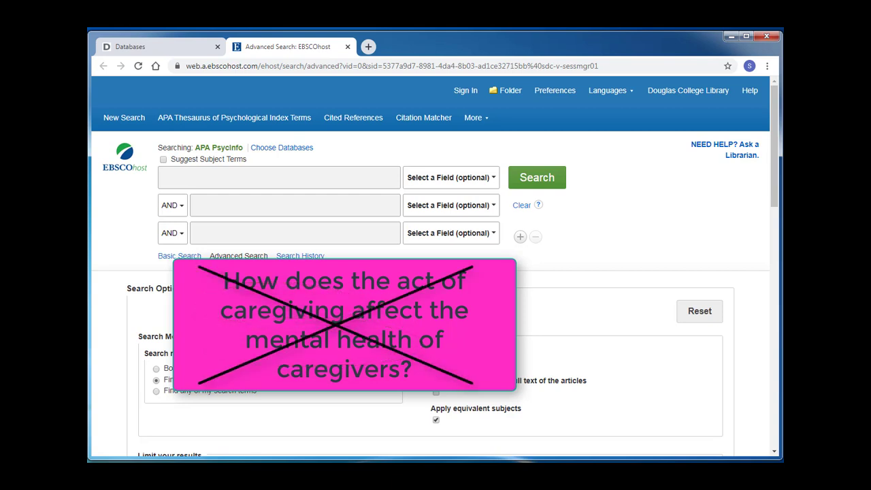
- Search the database for "caregiving" combined by AND with "mental health" as the second term
click(279, 176)
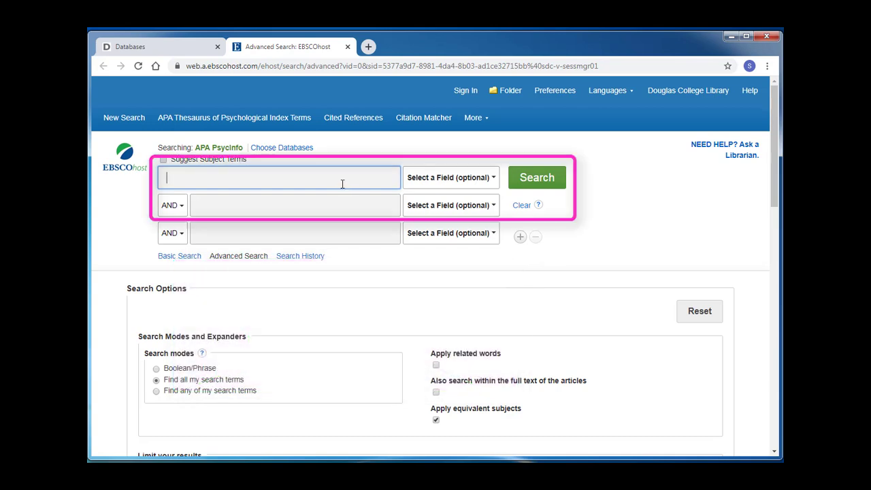
text(caregiving)
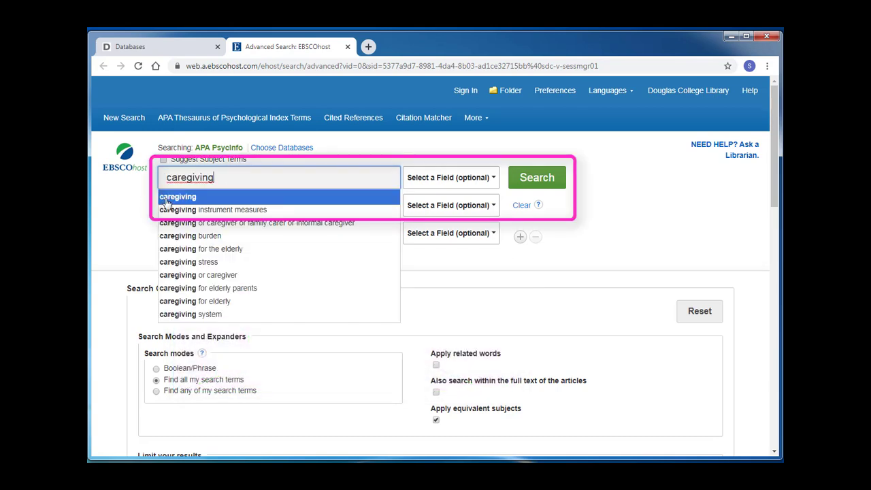
click(166, 198)
click(223, 205)
text(mental health)
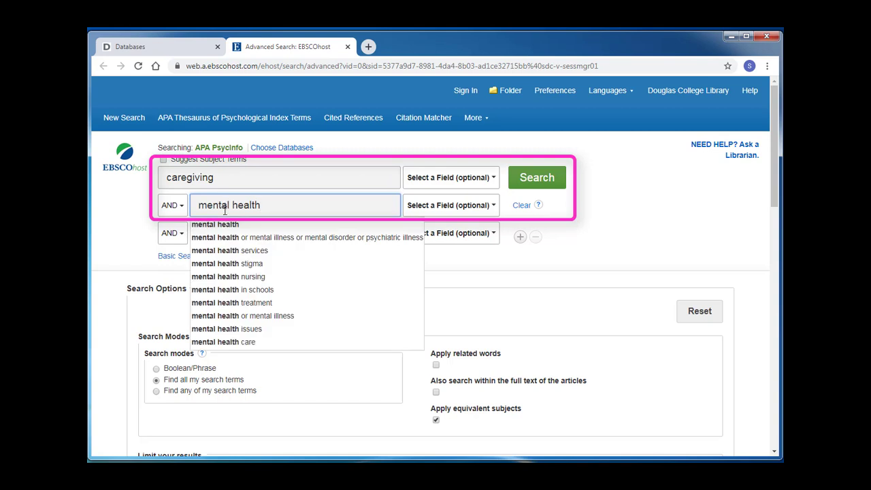
click(230, 224)
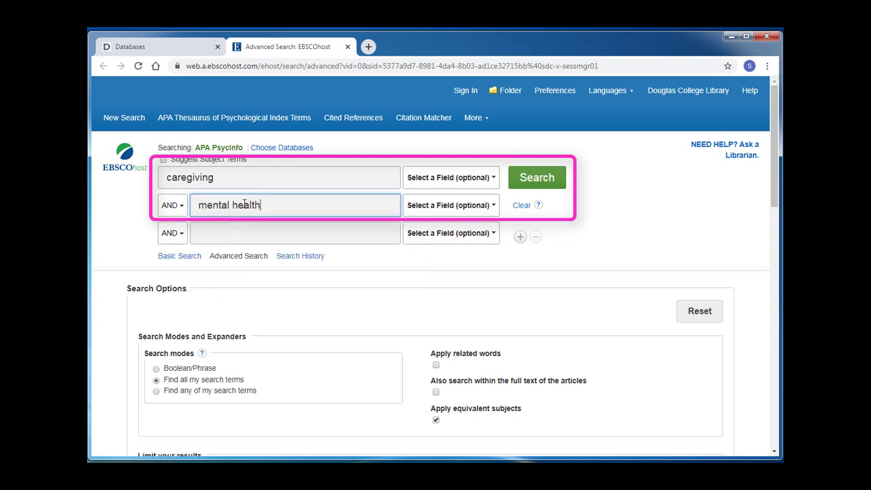
click(519, 182)
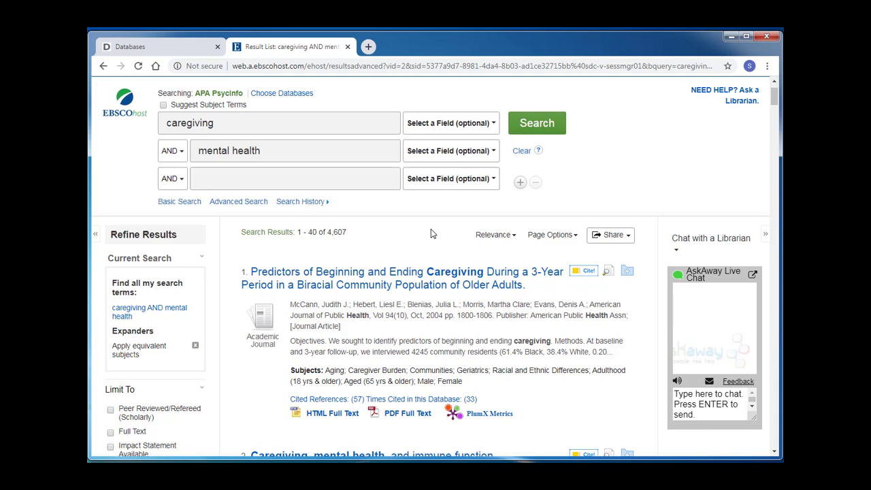
- Check the results' subject terms for alternative wording, and rerun the search with the first term broadened to "caregiving OR caregivers"
scroll(431, 229, down, 3)
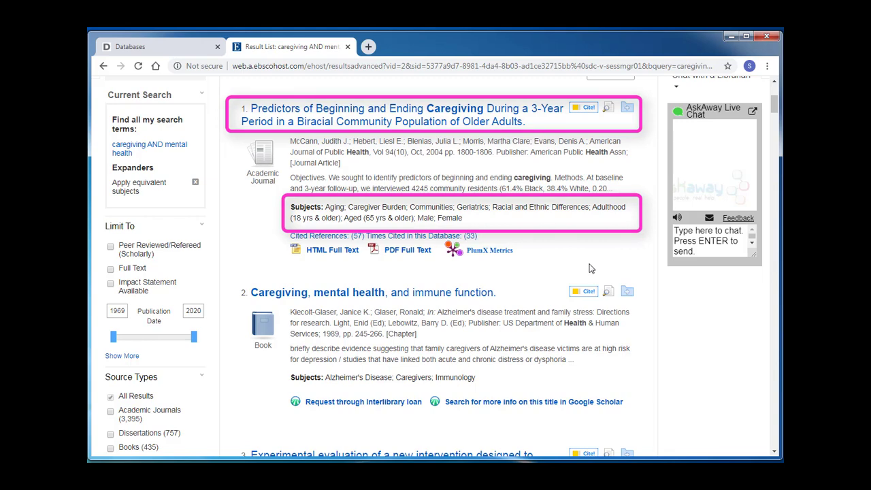
scroll(589, 267, down, 1)
scroll(589, 266, down, 3)
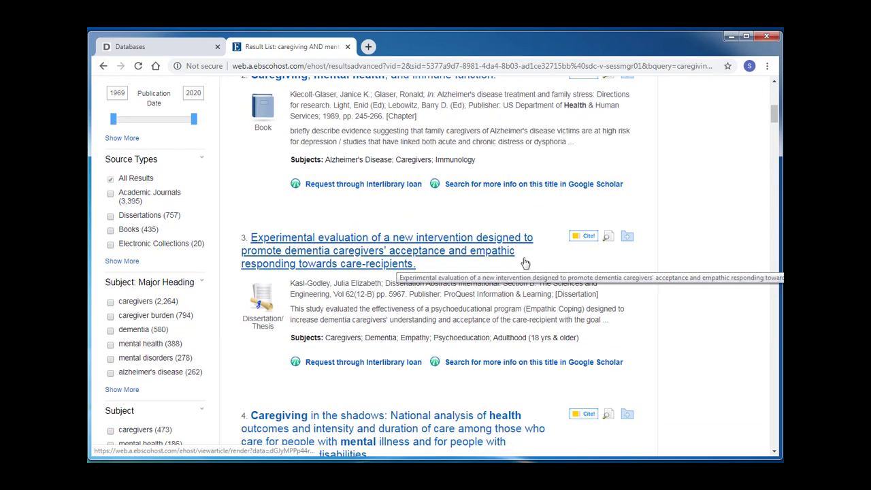
scroll(449, 279, down, 5)
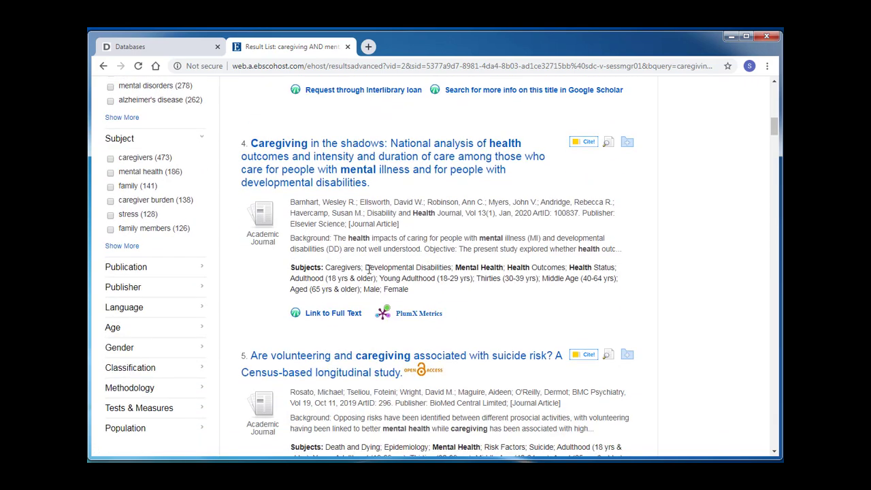
drag(363, 267, 326, 269)
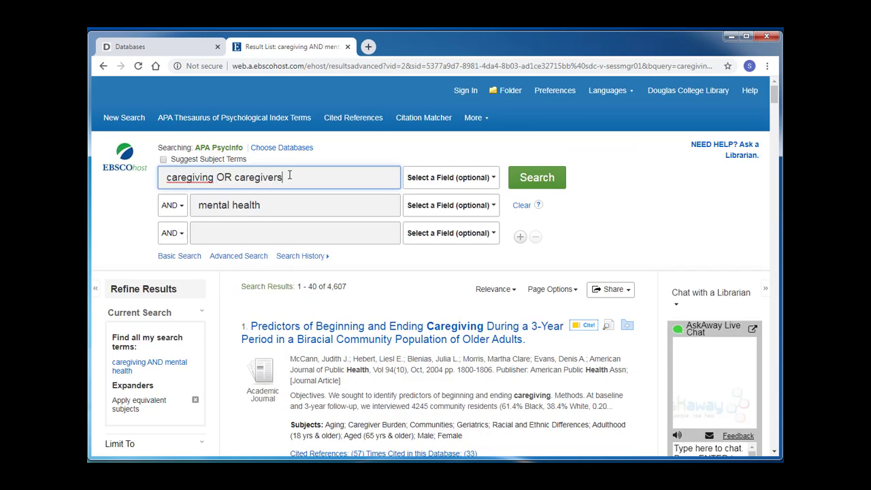
click(125, 197)
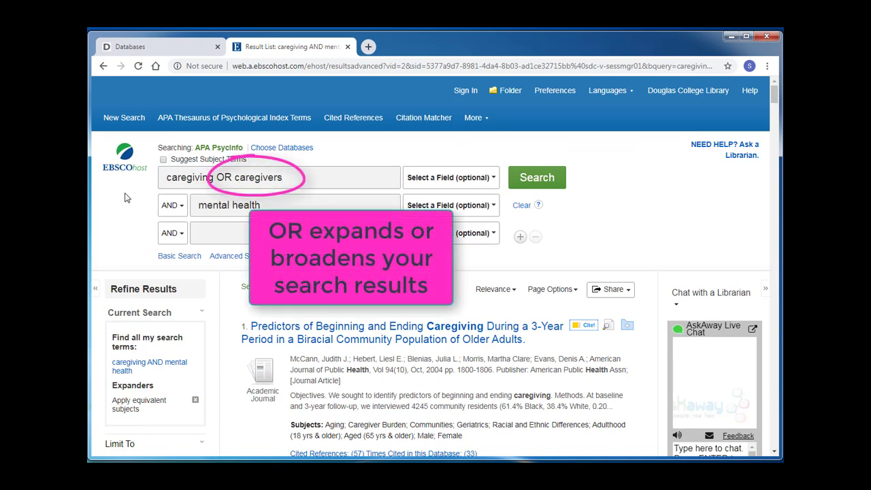
click(532, 180)
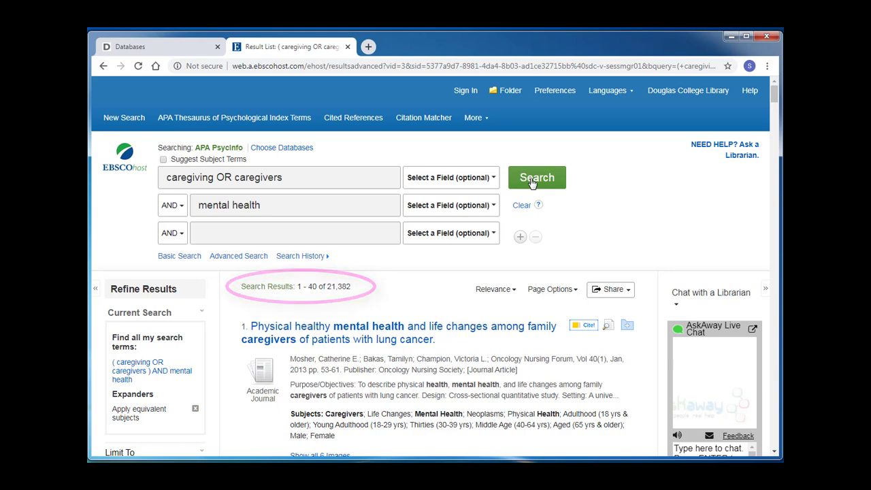
click(532, 183)
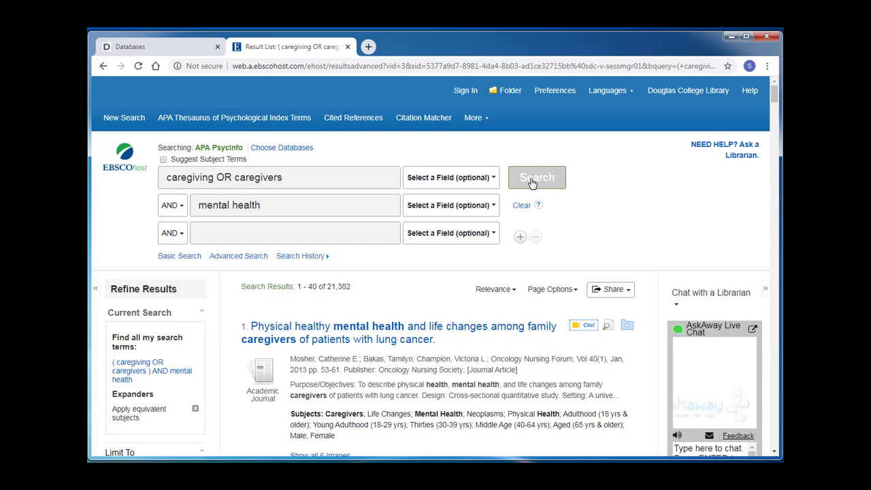
- Limit the results to peer-reviewed, full-text items published from 2010 to 2020 with the empirical study methodology
scroll(208, 220, down, 4)
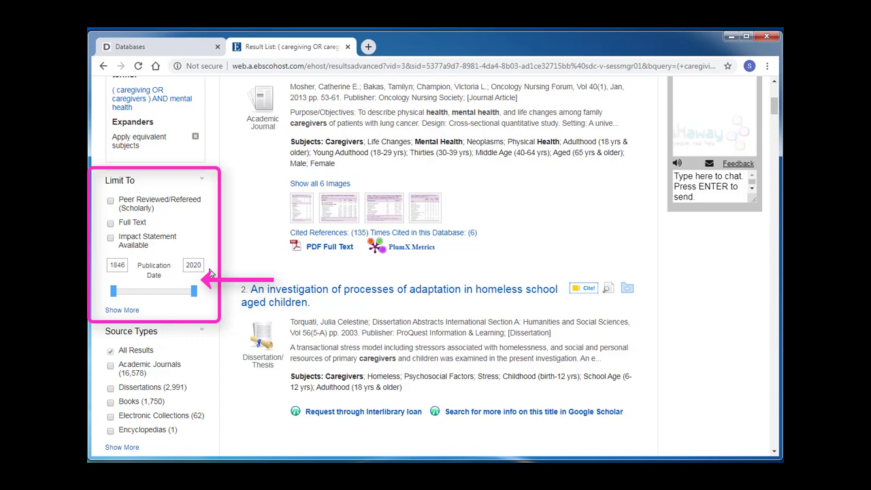
scroll(209, 273, down, 3)
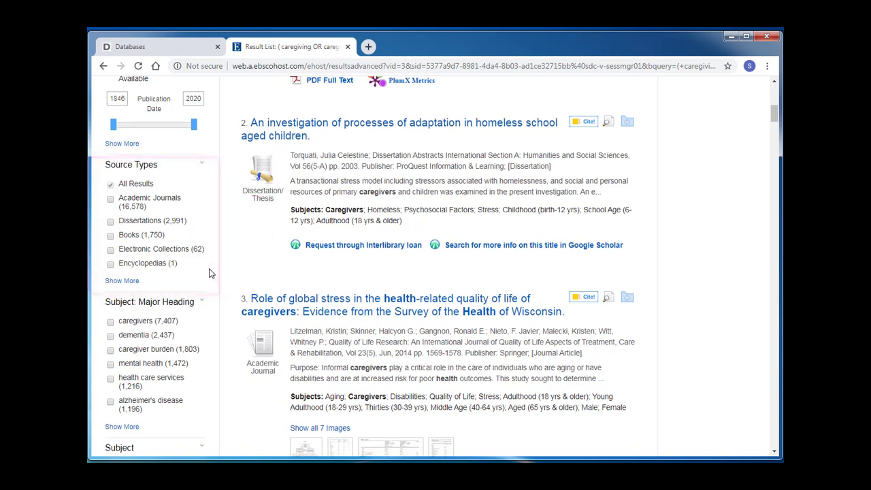
scroll(210, 273, down, 6)
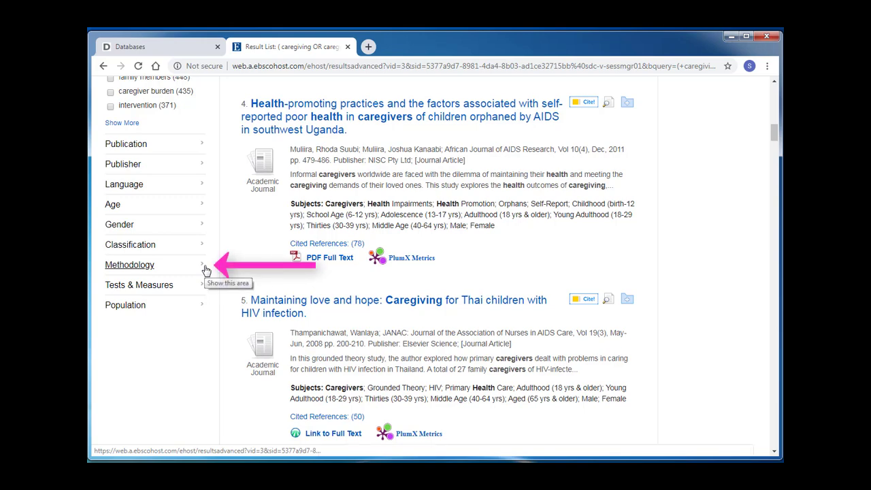
click(204, 268)
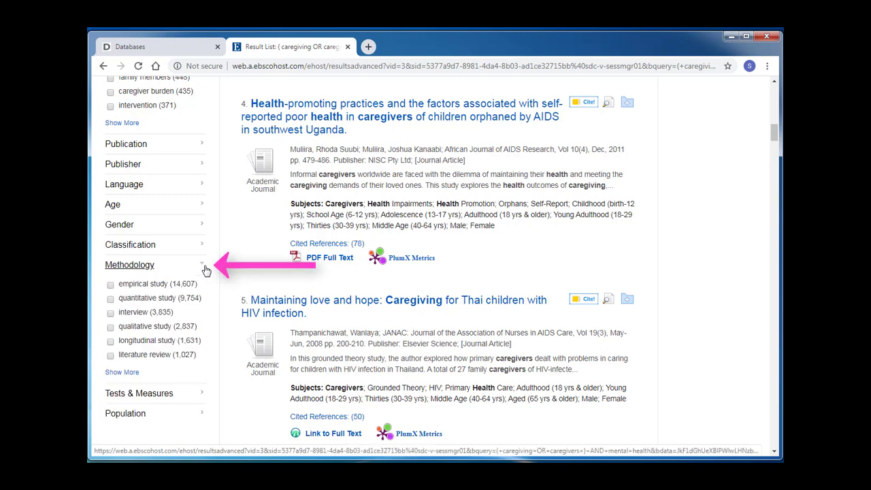
scroll(206, 270, down, 1)
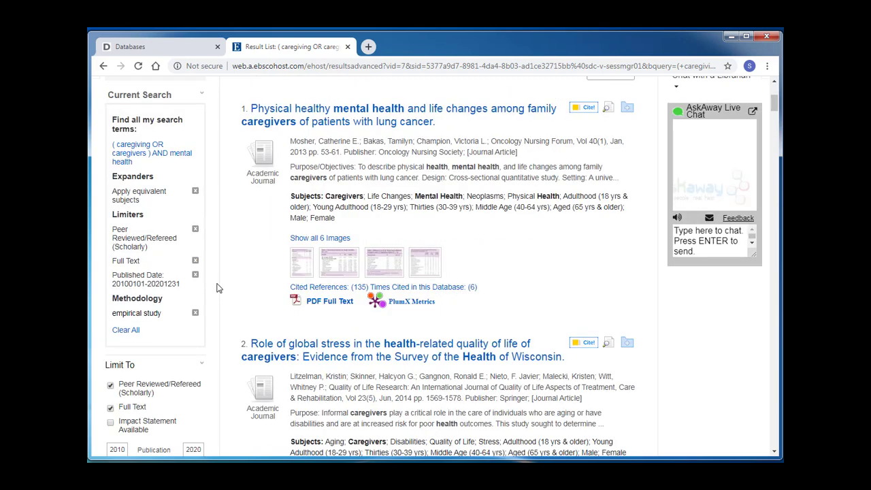
- Add "gender or gender differences" as a third AND term and rerun the search
scroll(218, 288, up, 1)
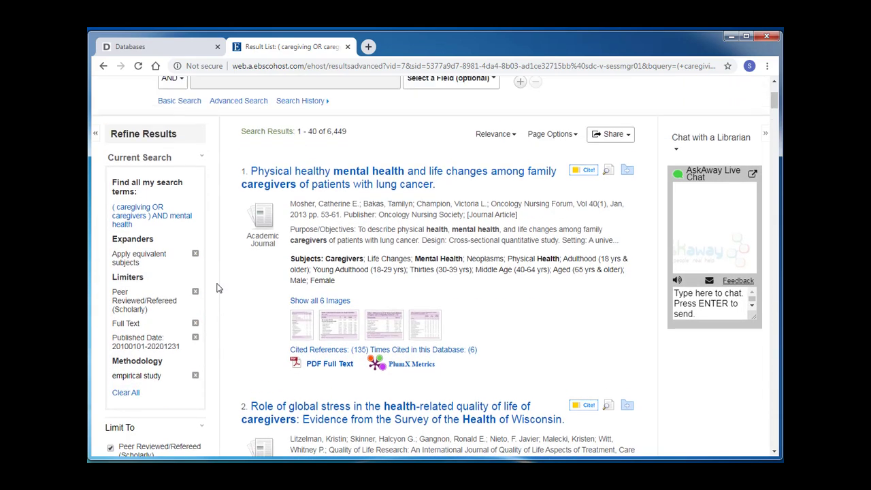
scroll(218, 288, up, 3)
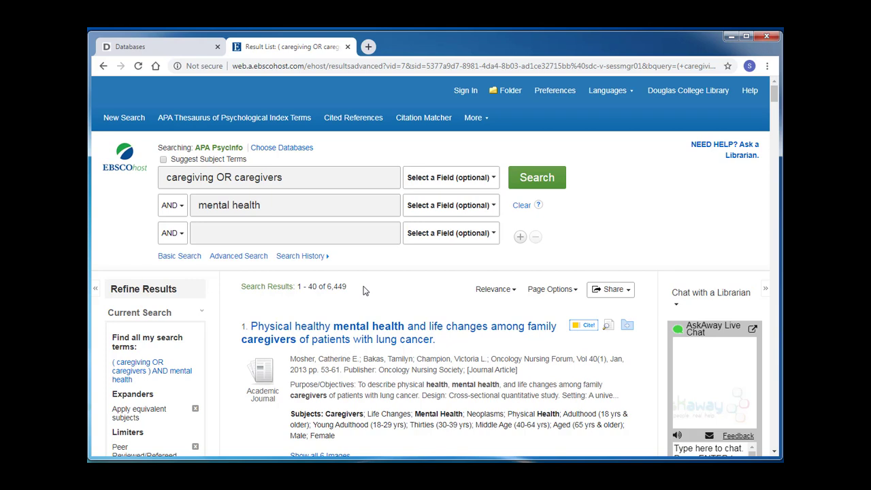
key(Tab)
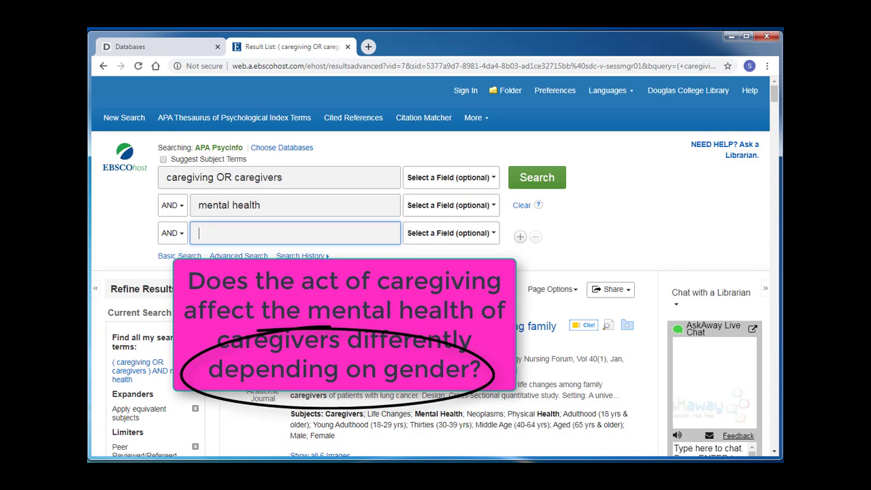
text(gender or gender differences)
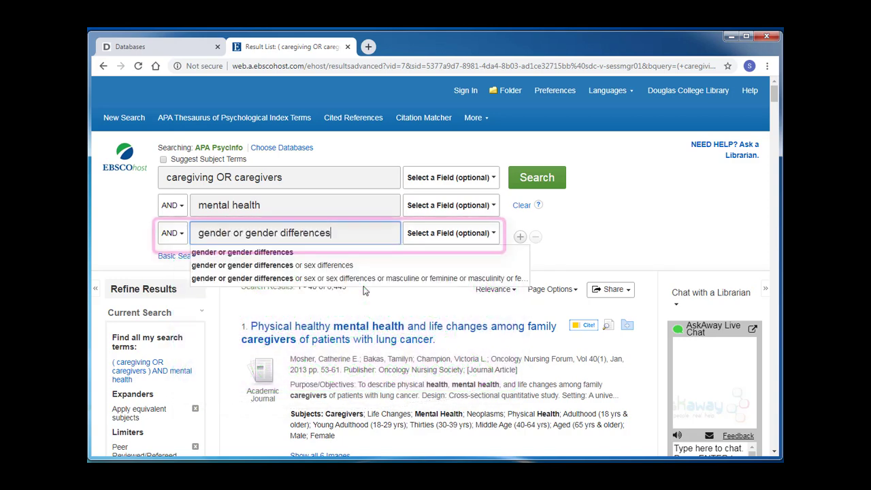
click(428, 247)
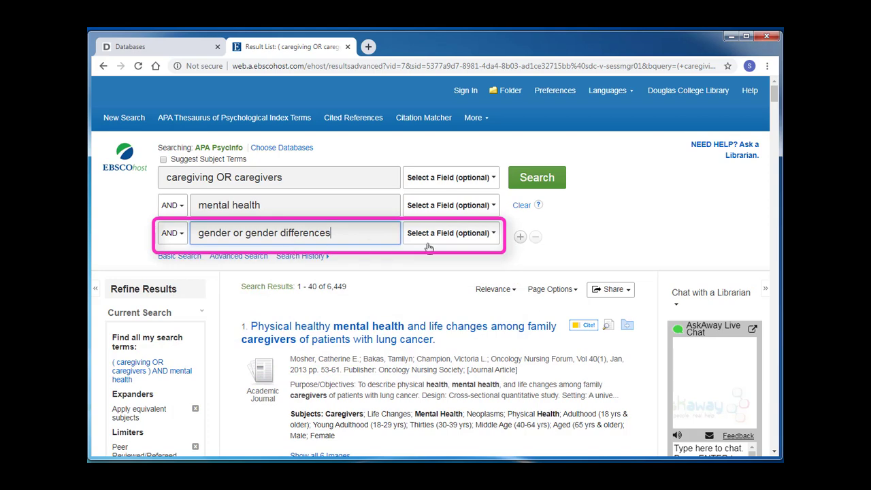
click(545, 178)
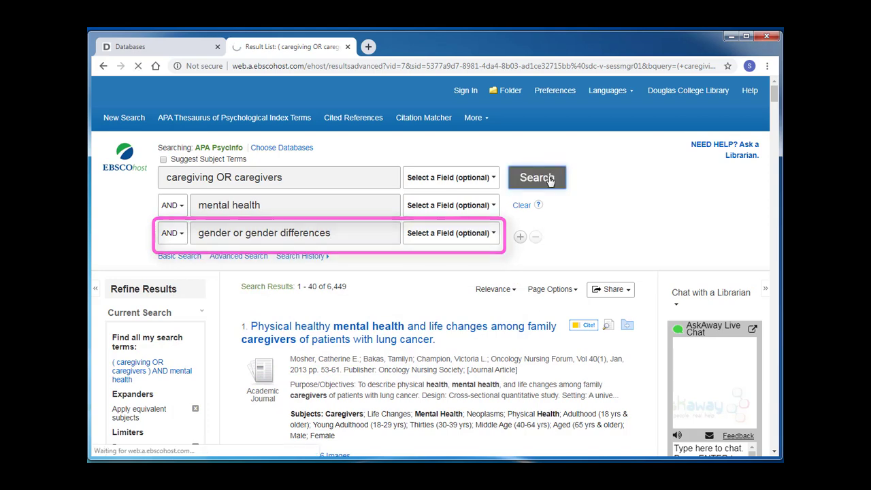
- Add the first result, on loneliness among orthopaedic patients' caregivers, to the folder, view the folder contents, and return to the results
scroll(457, 207, down, 2)
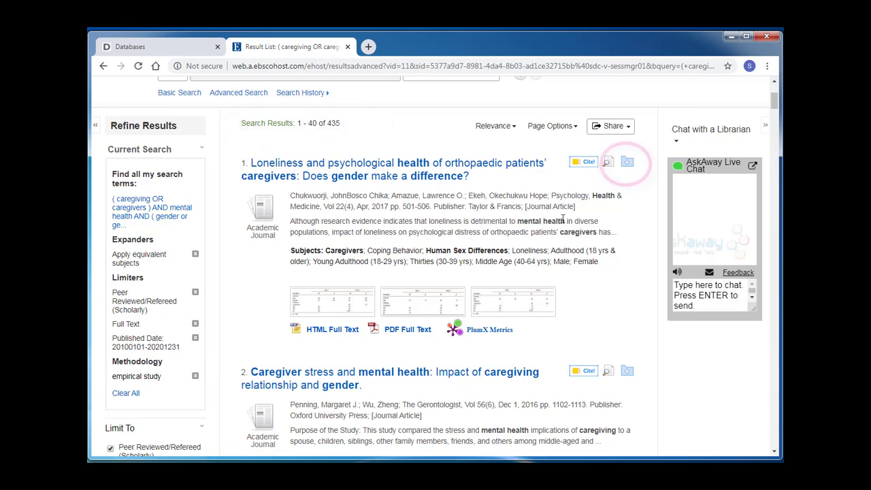
click(627, 166)
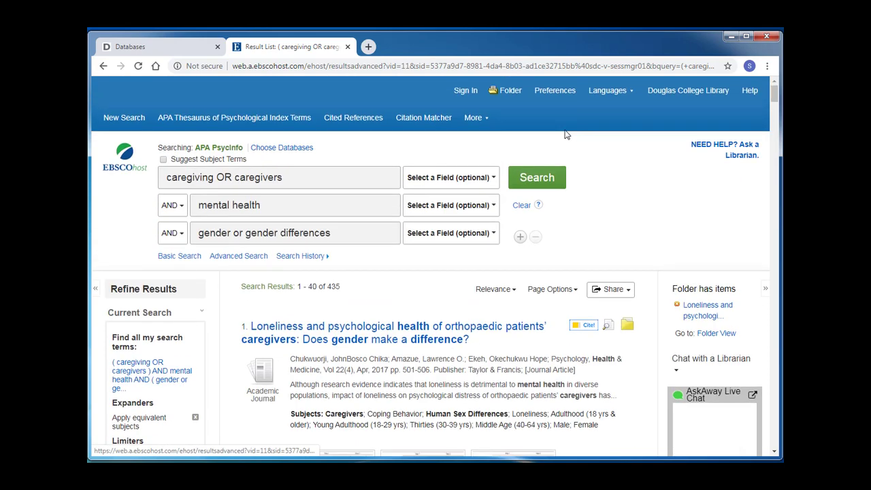
click(505, 92)
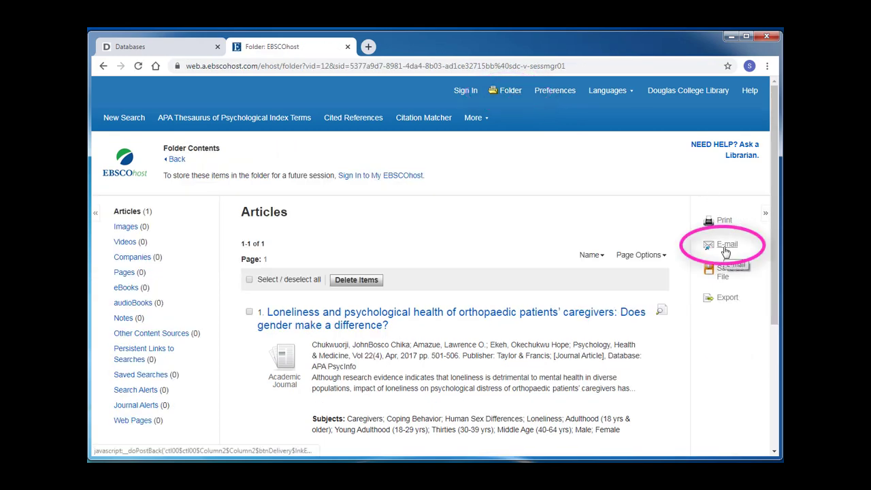
click(176, 160)
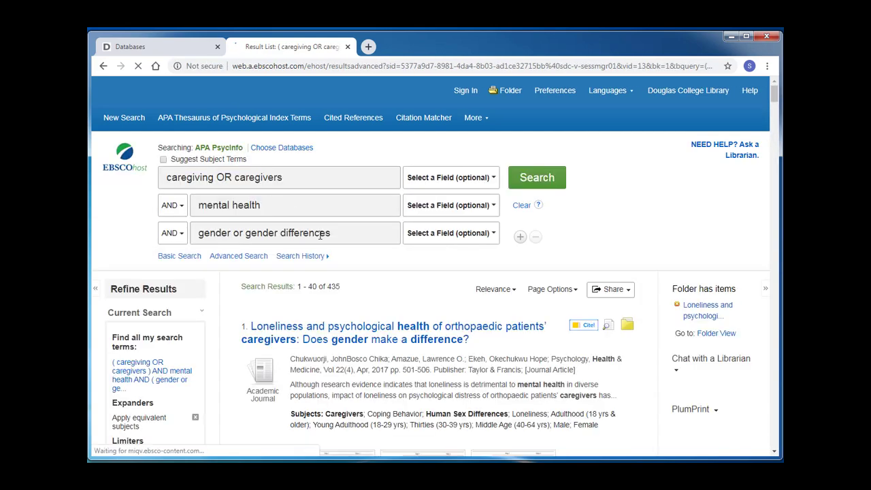
- Open the detailed record of the first result and review its publication details and abstract
click(360, 338)
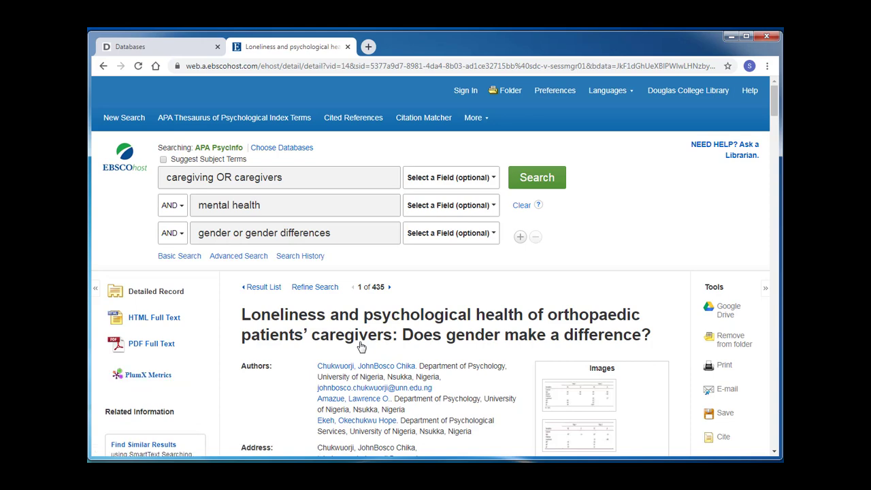
scroll(361, 347, down, 2)
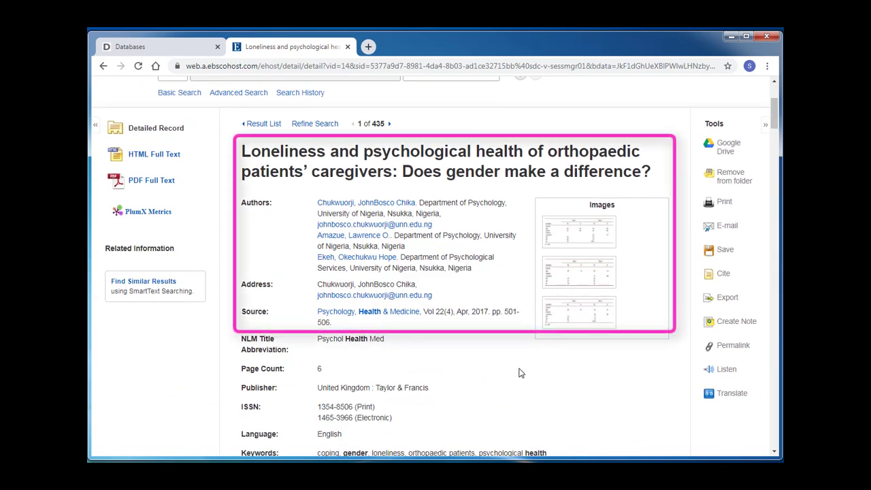
scroll(519, 373, down, 2)
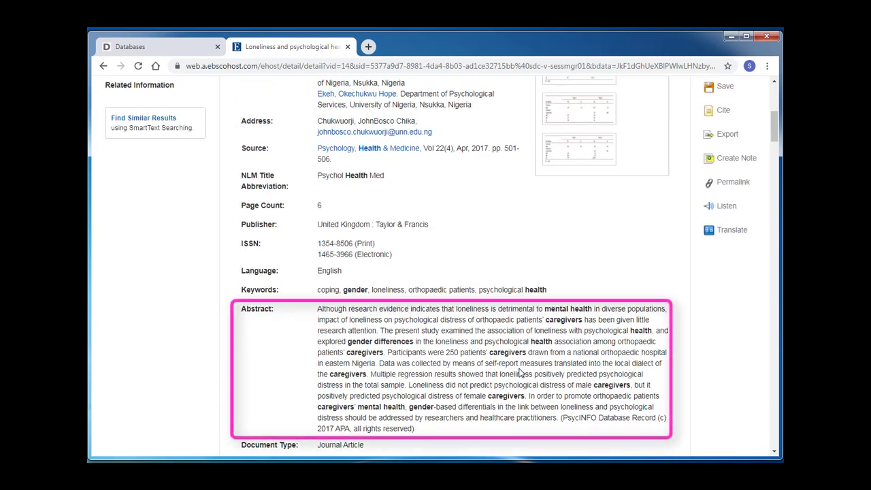
- Display the article's citation formats, check the APA reference, and return to the result list
scroll(518, 373, up, 3)
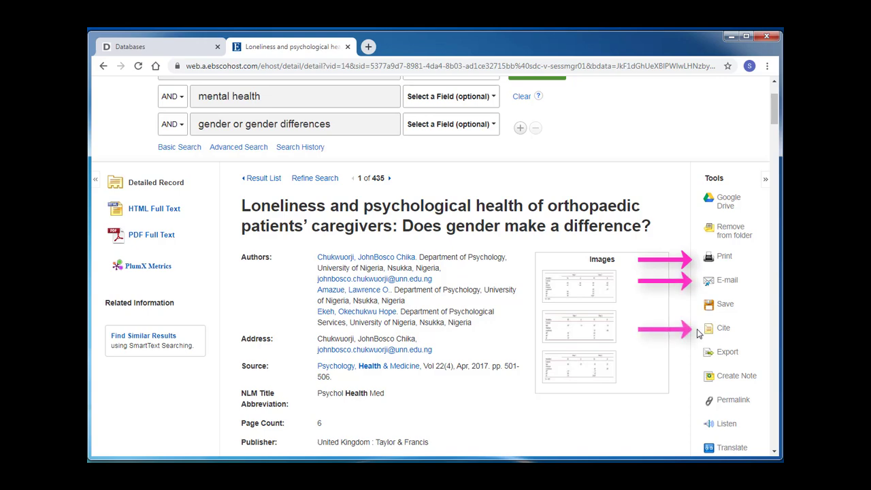
click(722, 330)
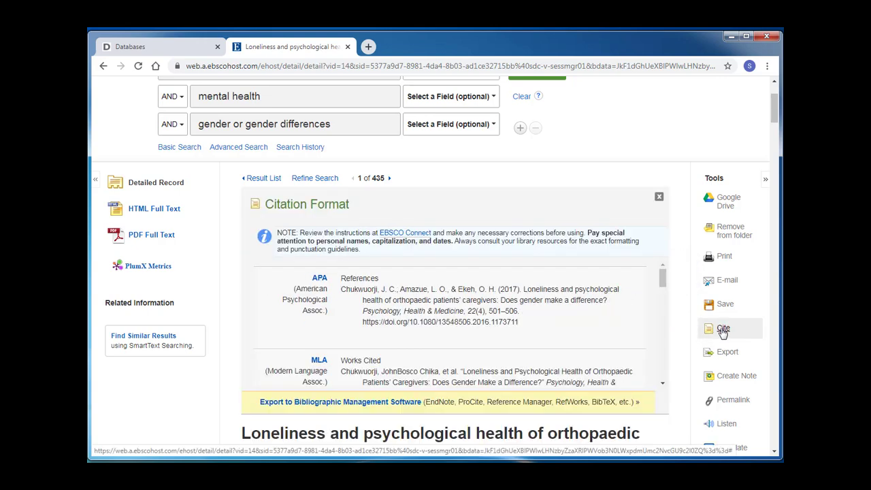
scroll(585, 314, down, 2)
scroll(585, 314, up, 2)
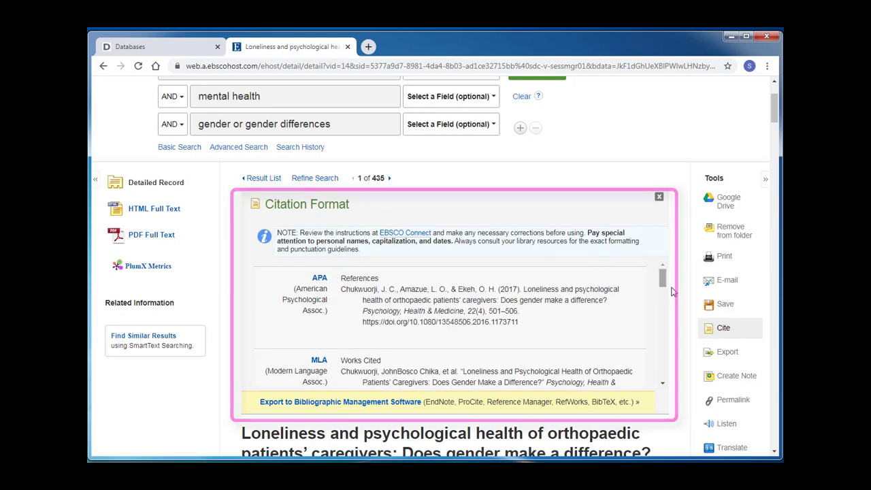
scroll(675, 293, down, 1)
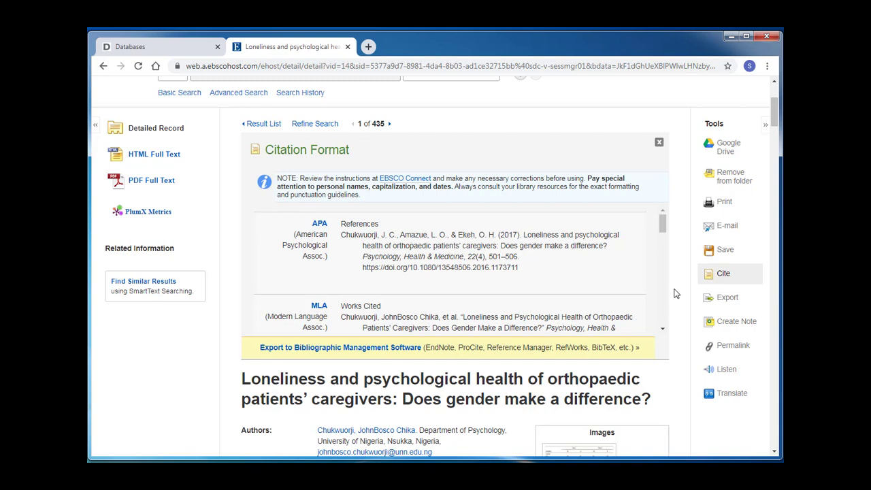
click(266, 125)
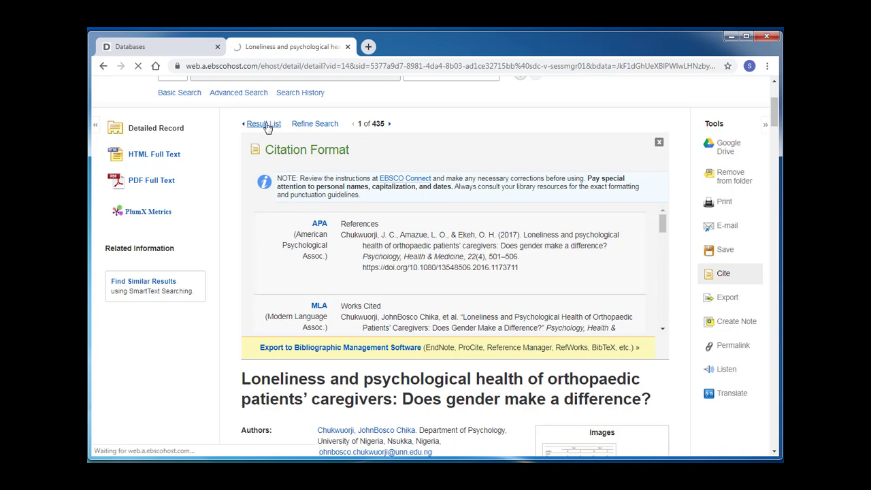